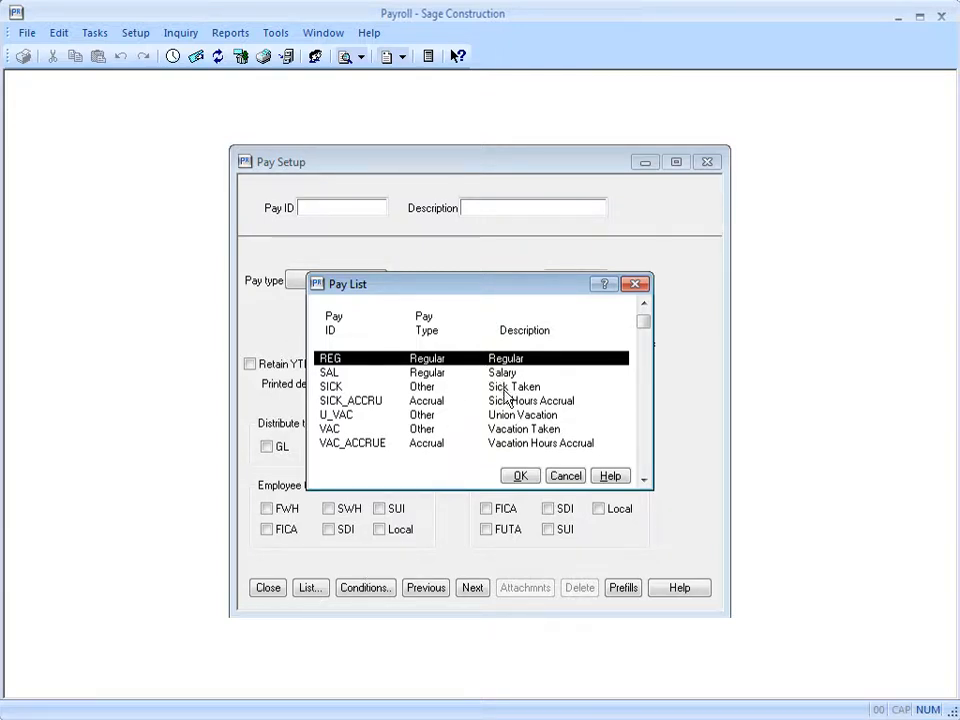
Open the REG pay ID, include it in ACA hours, and save the pay setup
click(519, 476)
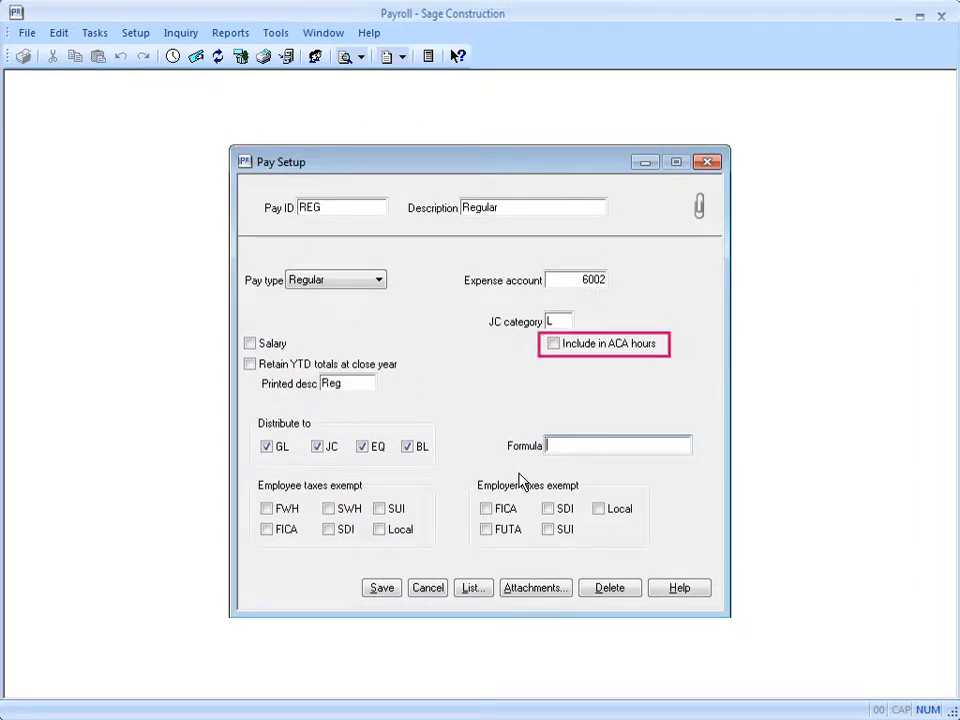
click(554, 344)
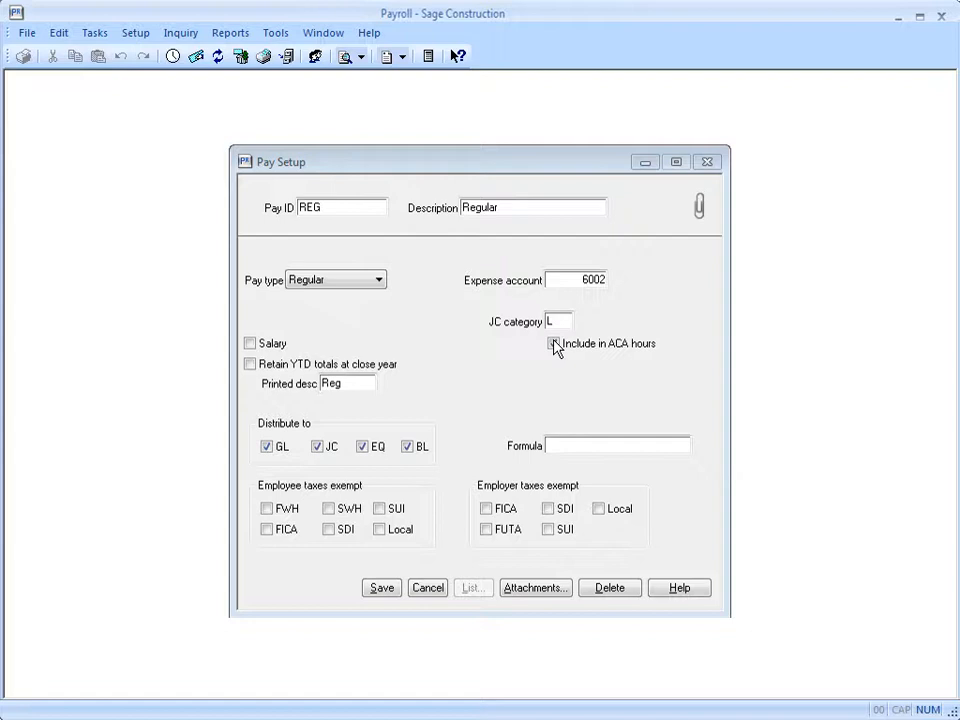
click(555, 344)
click(381, 588)
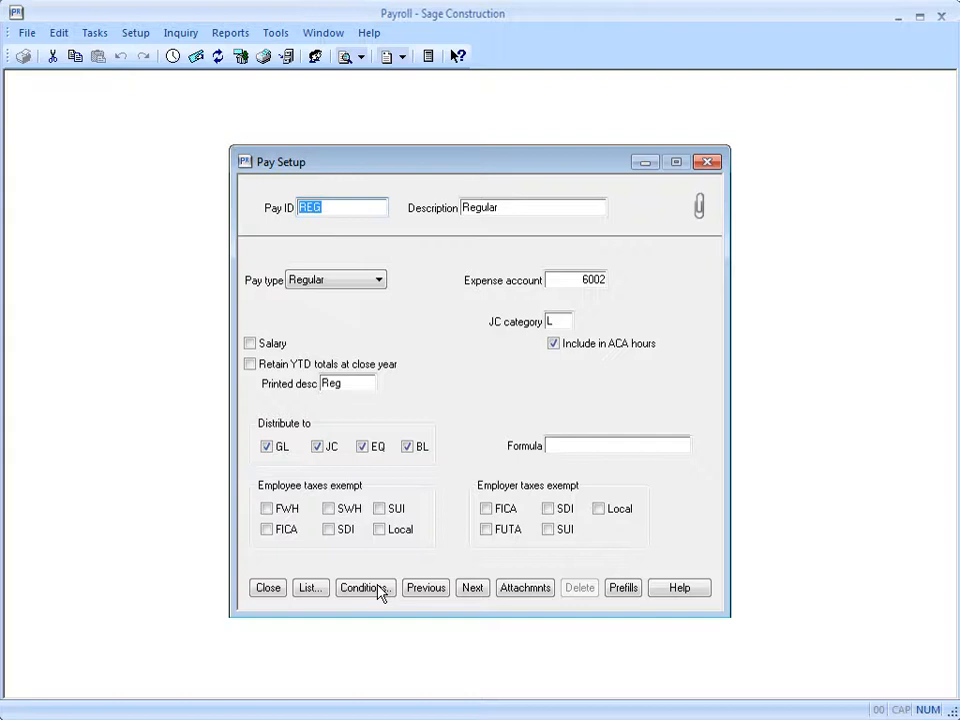
Open the OT overtime pay ID, include it in ACA hours, and save the pay setup
click(312, 592)
click(520, 477)
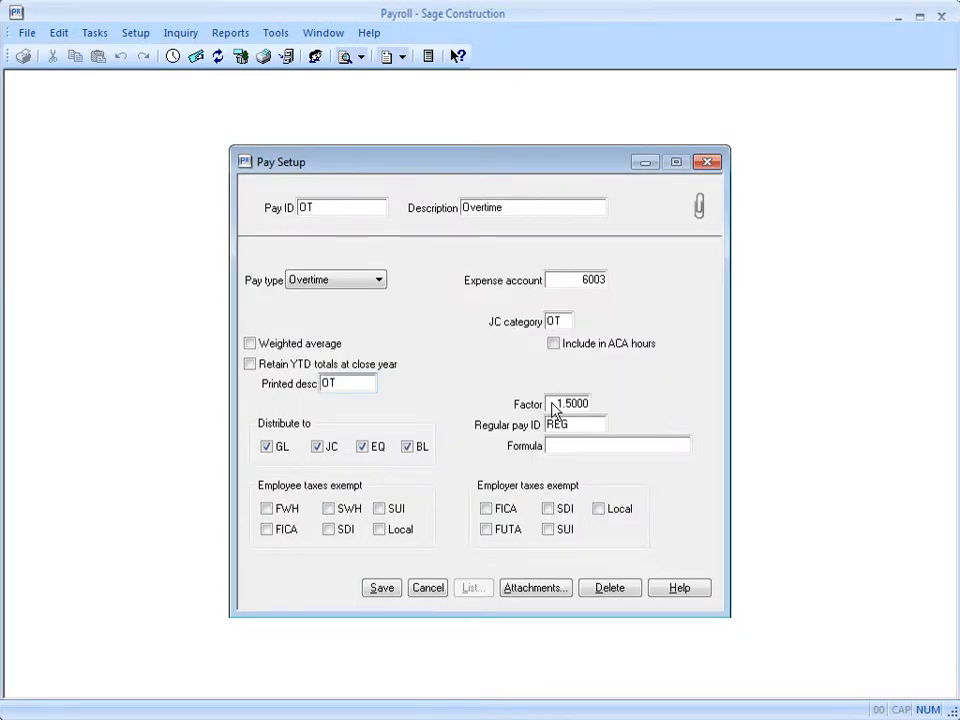
click(554, 344)
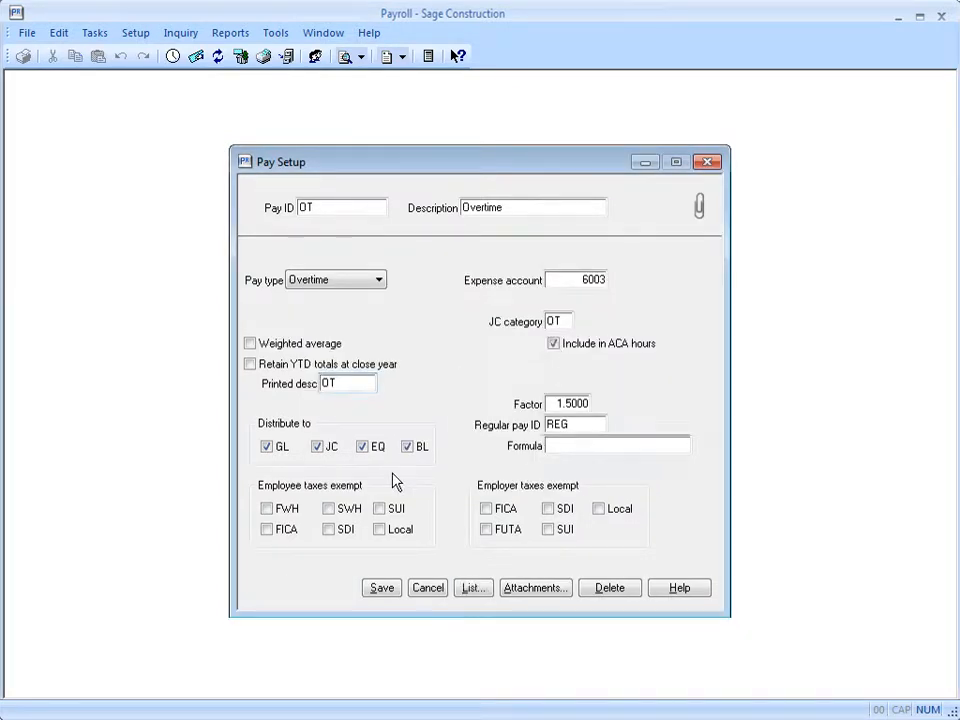
click(381, 588)
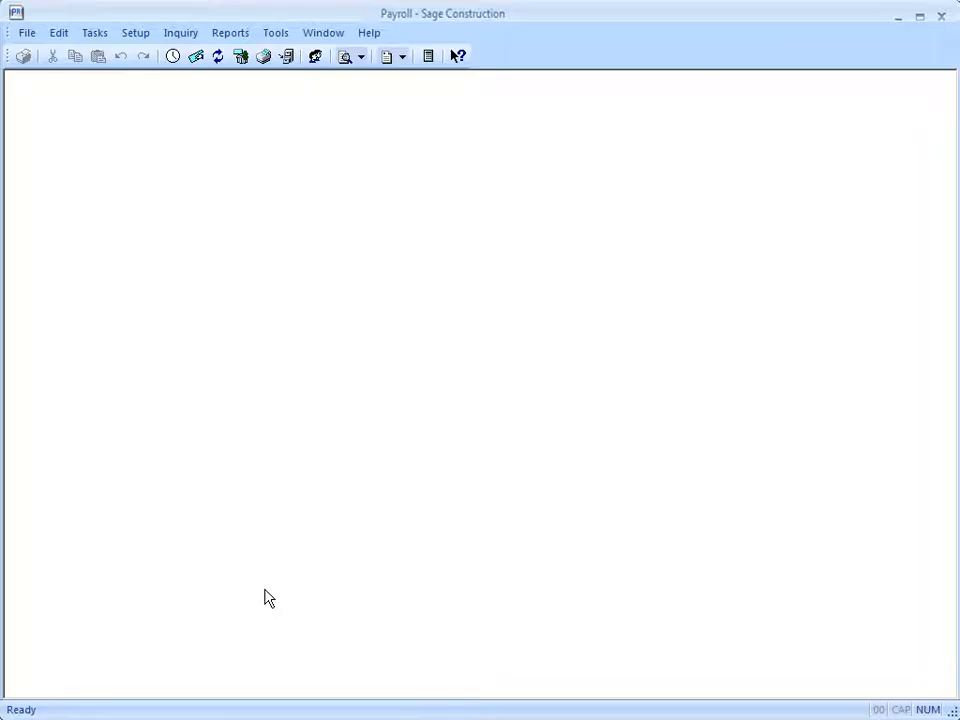
Open the ACA Compliance task and filter the employee hour allocation to the year 2017
click(105, 36)
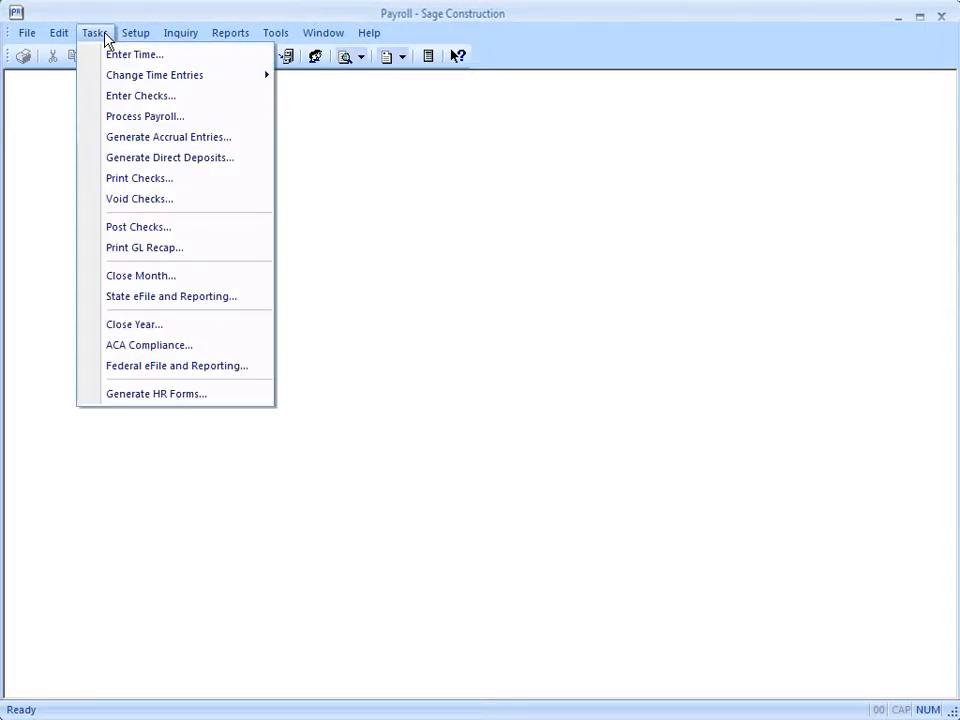
click(145, 347)
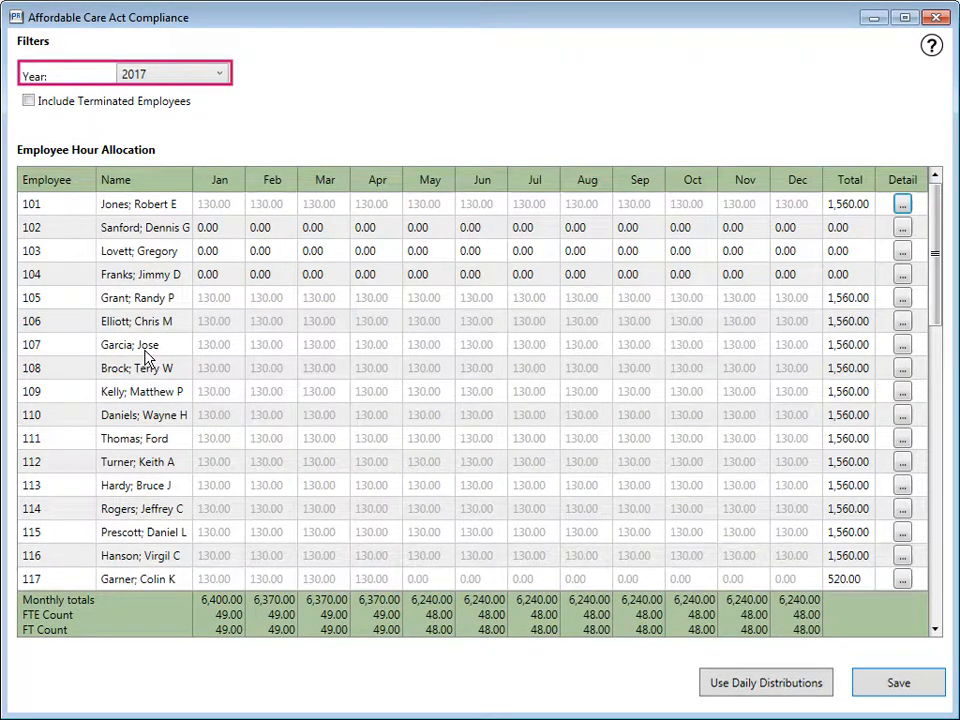
click(222, 73)
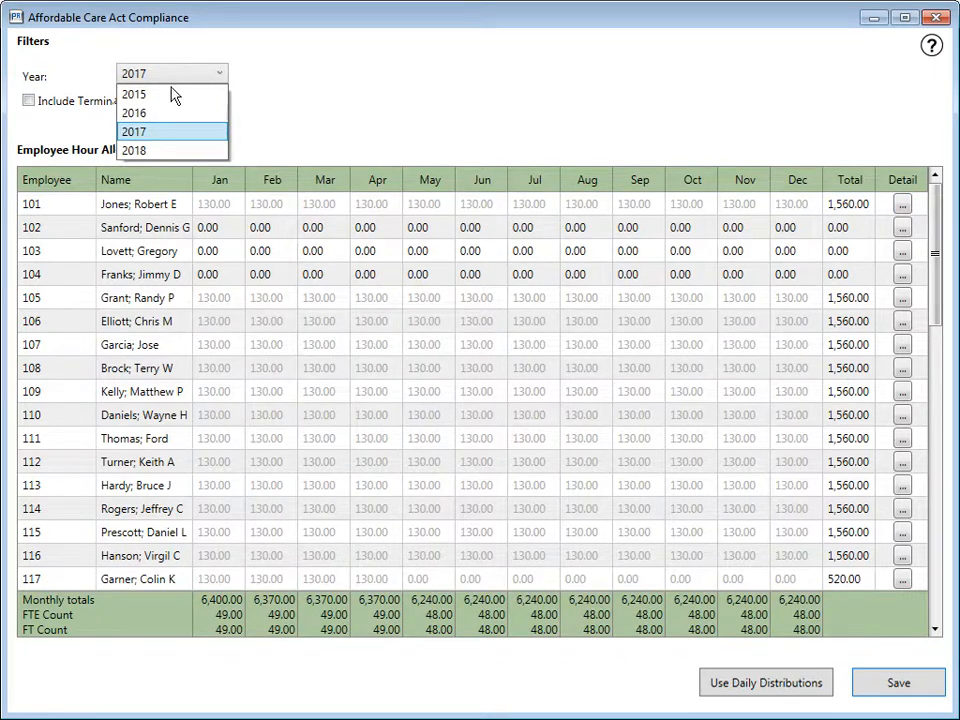
click(163, 134)
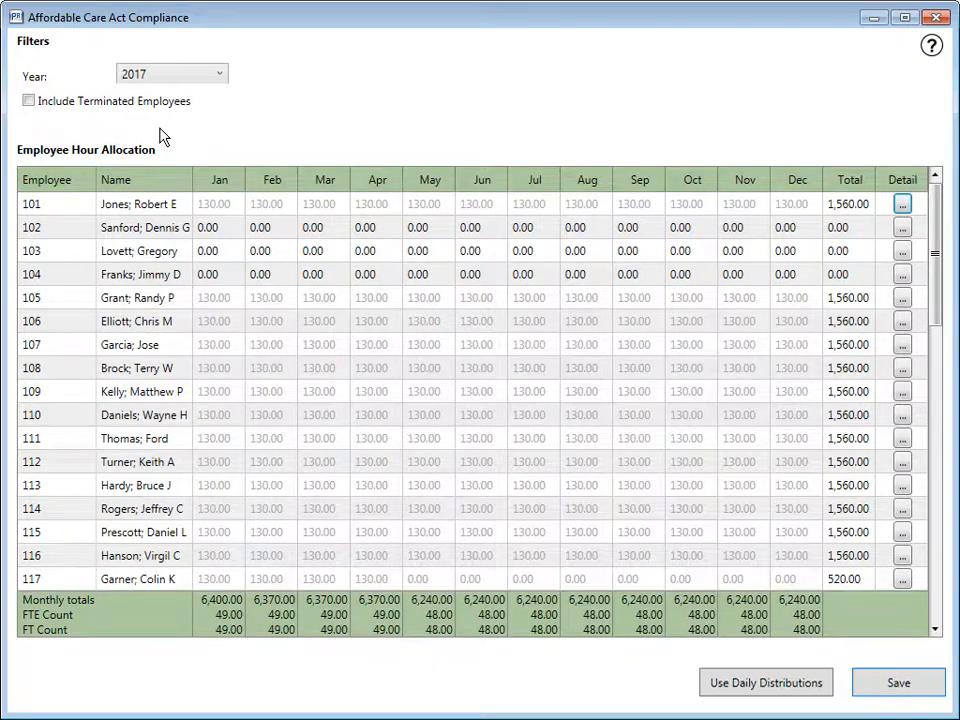
Enter January hours of 50 for the second listed employee and 75 for the third
click(233, 237)
text(50)
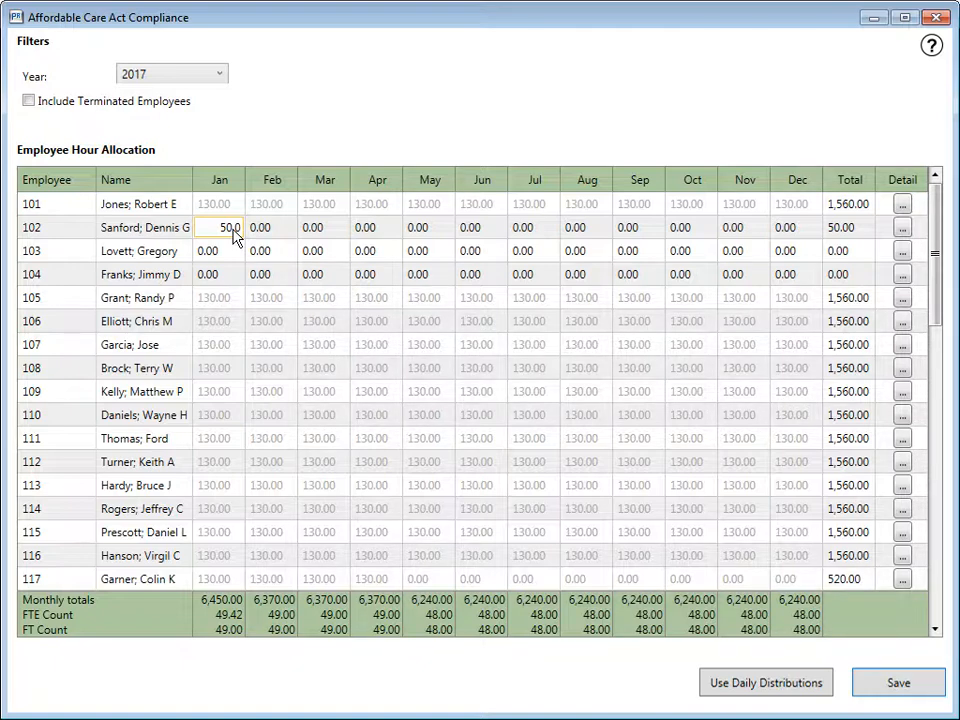
click(229, 251)
text(75.00)
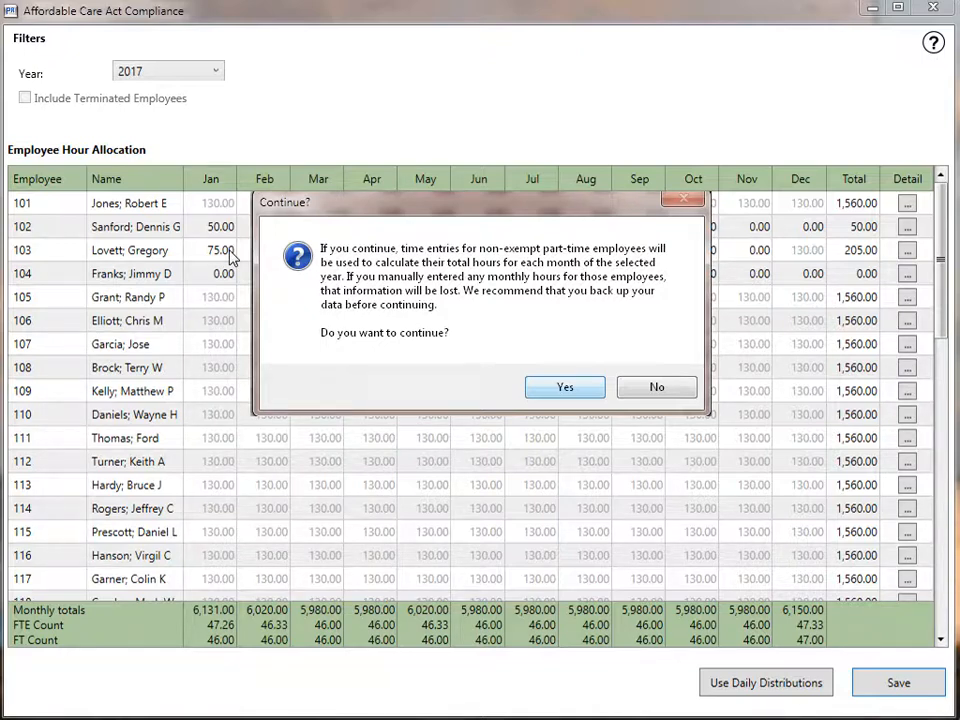
Accept calculating part-time employees' monthly hours from daily distributions, and open the fourth listed employee's compliance details
click(542, 388)
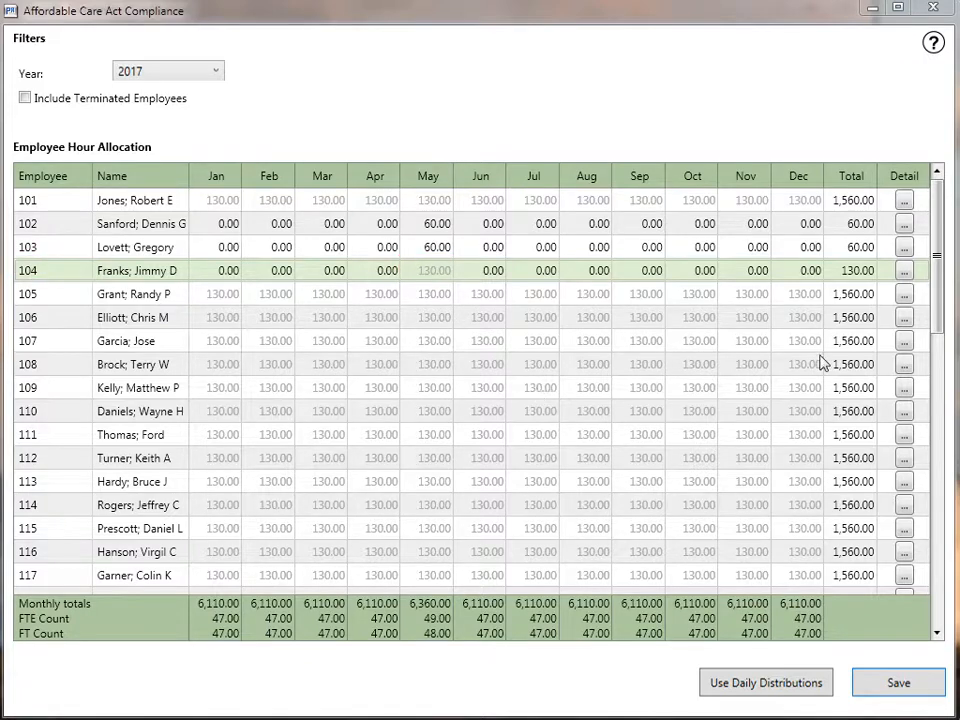
click(902, 272)
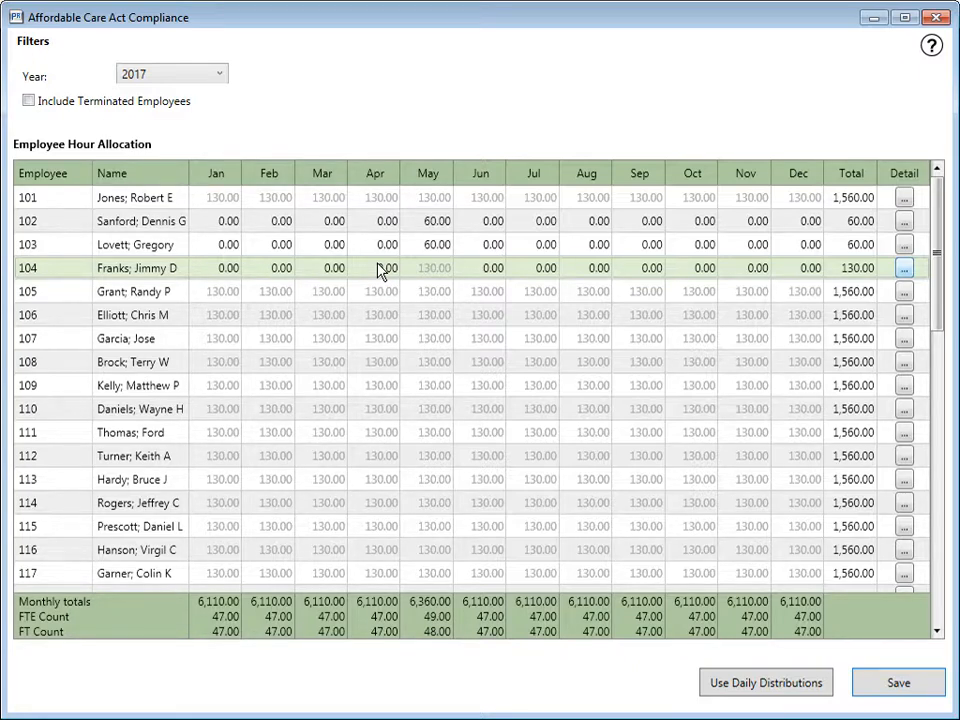
Set the fifth listed employee's ACA Exemption Status to Not exempt for every month, and return to the hour allocation
click(904, 292)
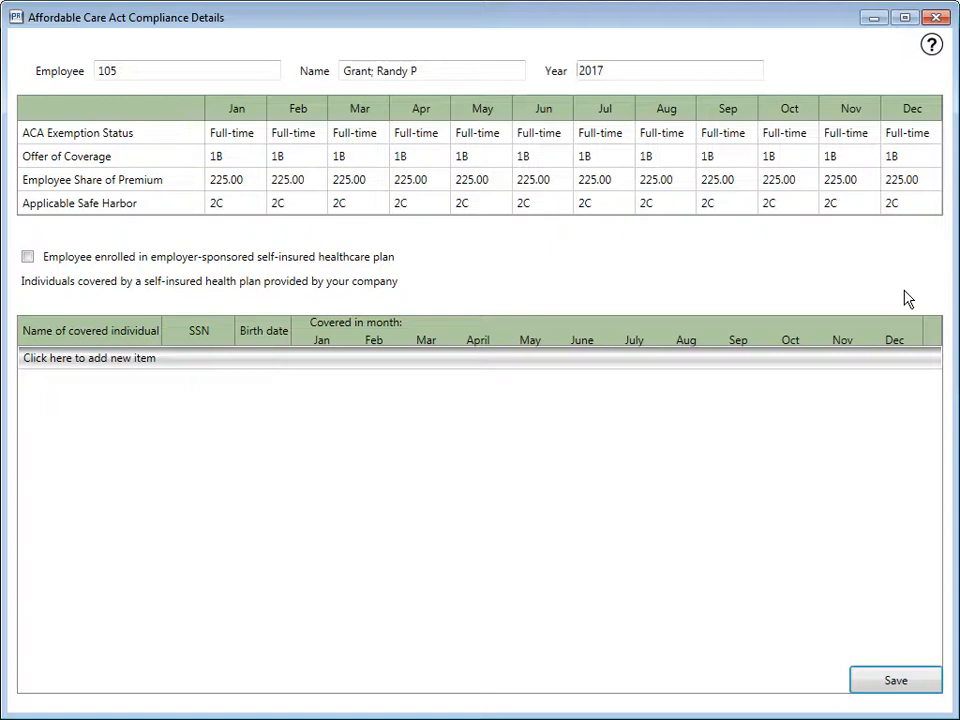
click(257, 133)
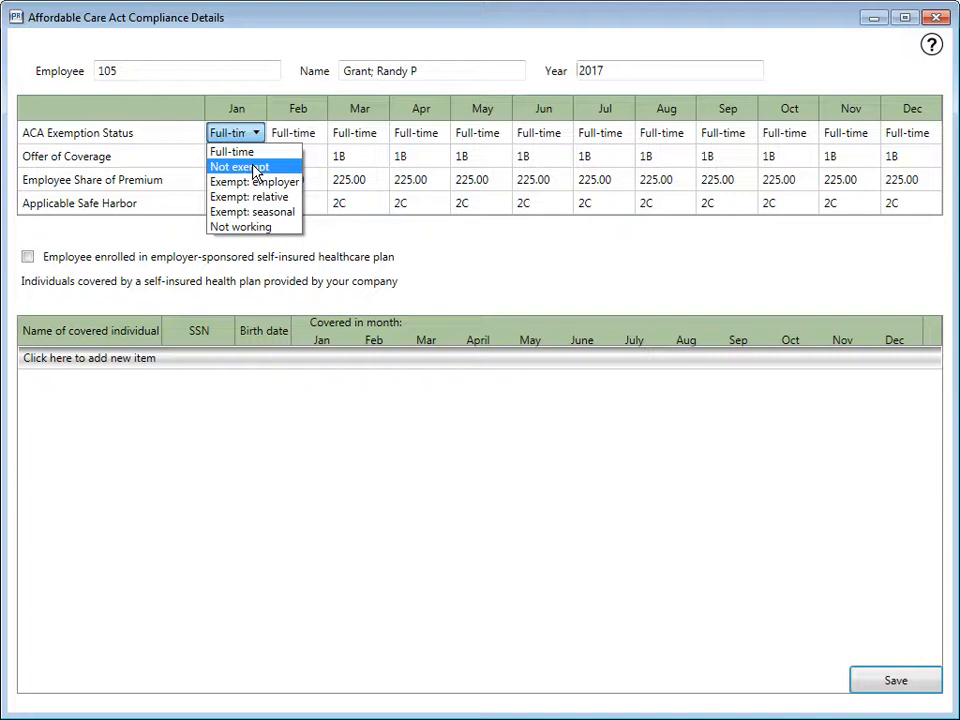
click(253, 170)
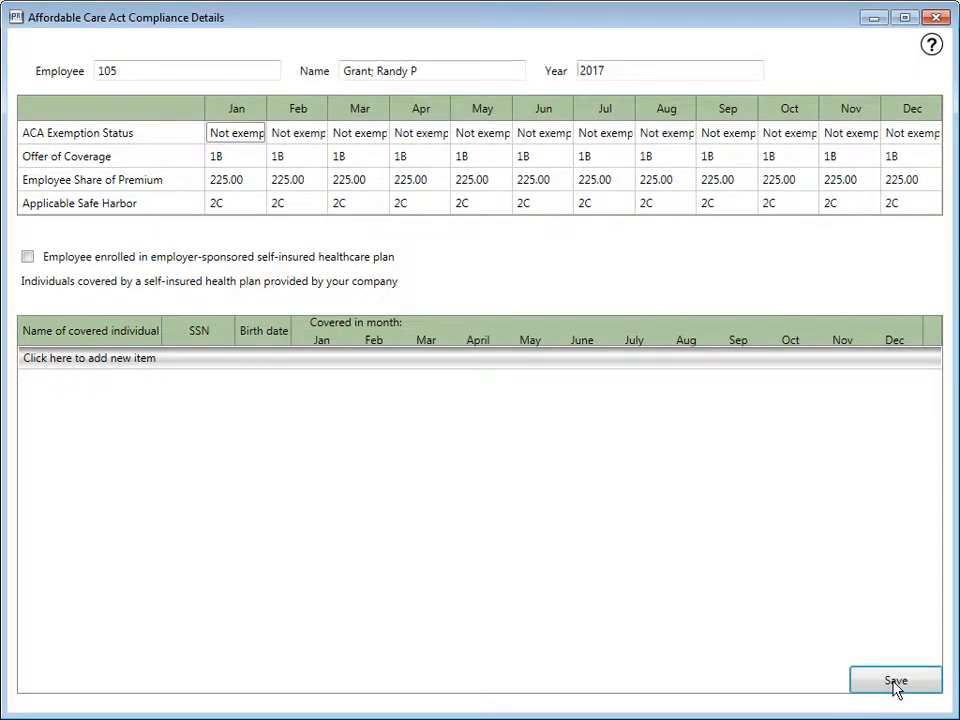
click(937, 18)
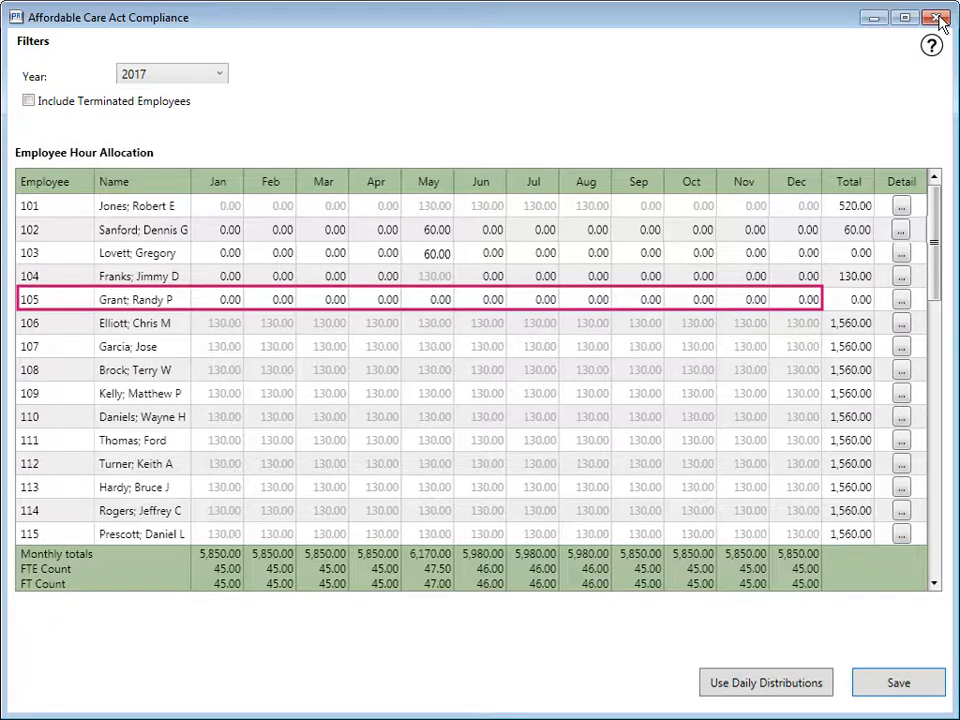
Enter the fifth employee's January–December hours as 55, 100, 90, 85, 40, 30, 55, 60, 75, 80, 100 and 120, and save
click(226, 300)
text(55)
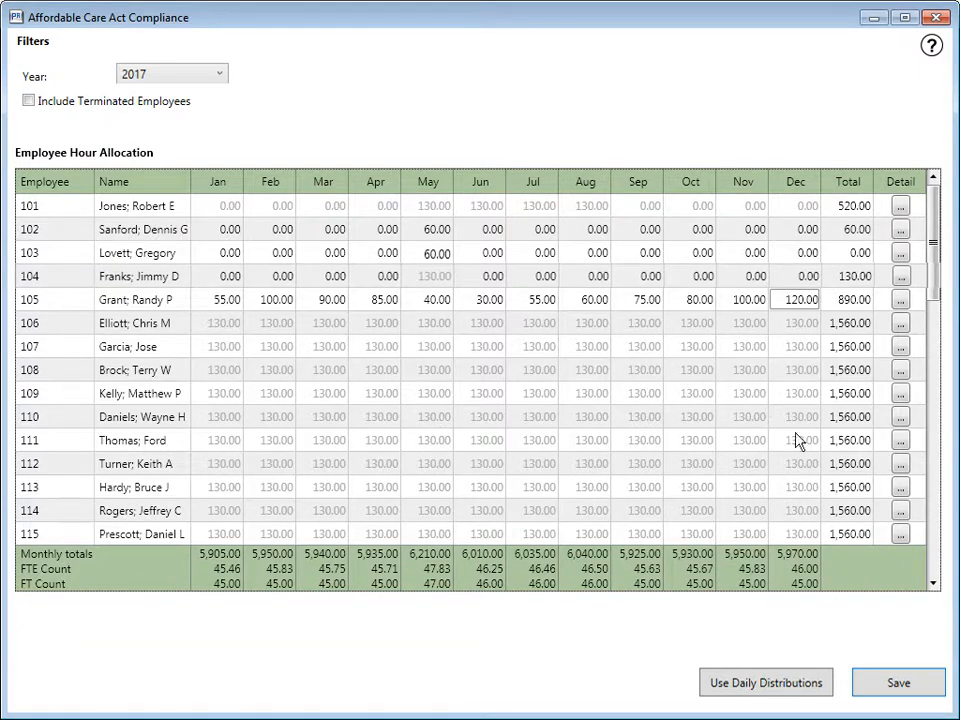
click(899, 683)
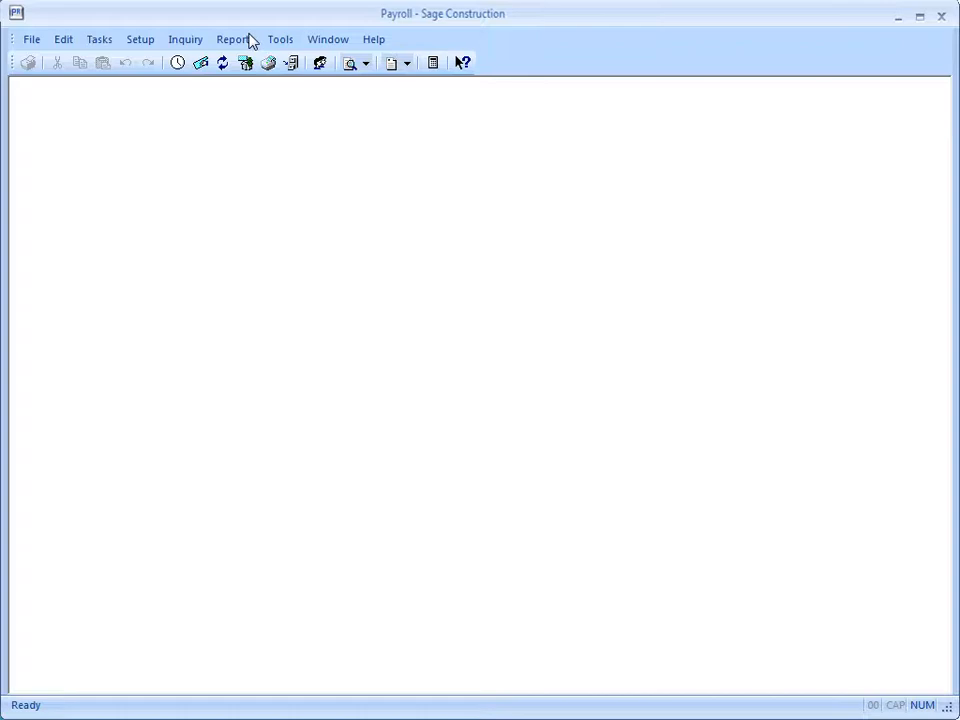
Open the ACA Daily Time Entry by Month report using the PR Transactions (current) data file
click(229, 43)
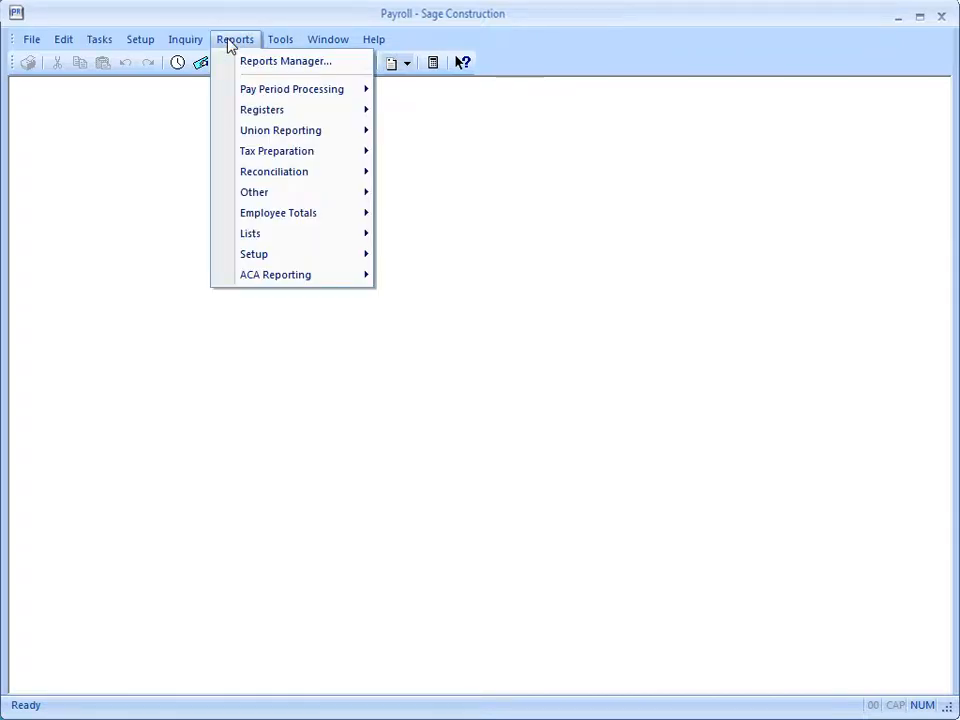
mouse_move(338, 285)
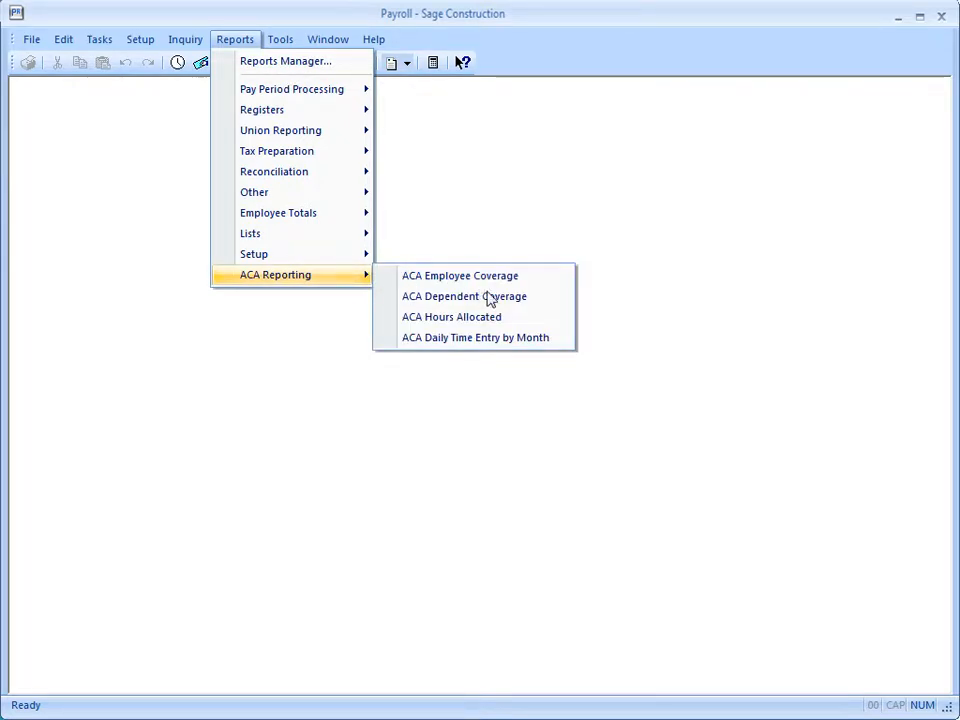
click(541, 339)
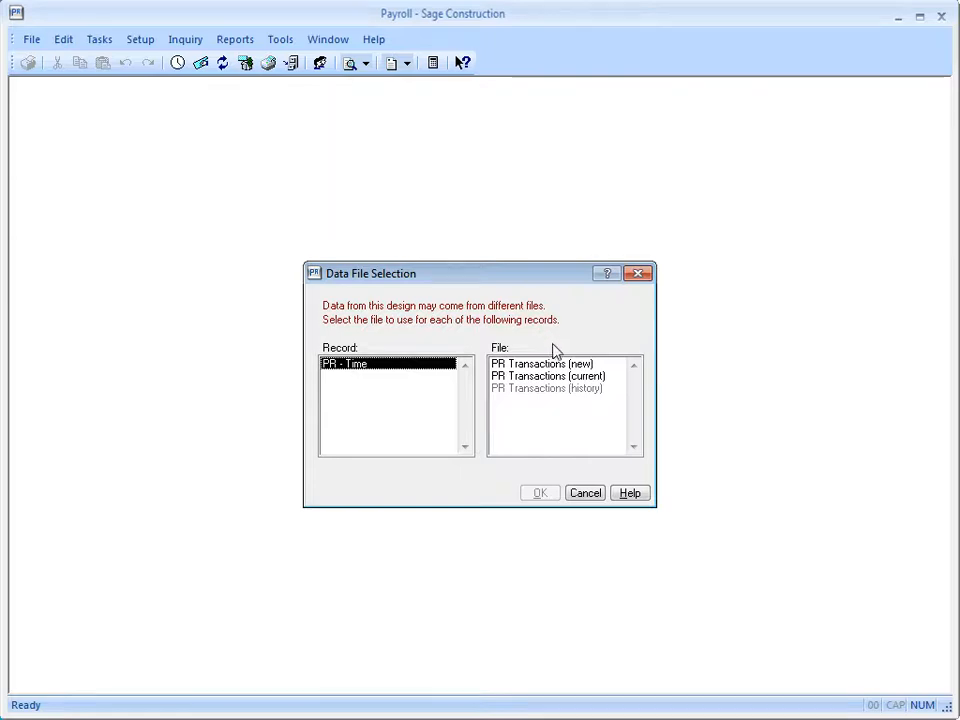
click(558, 378)
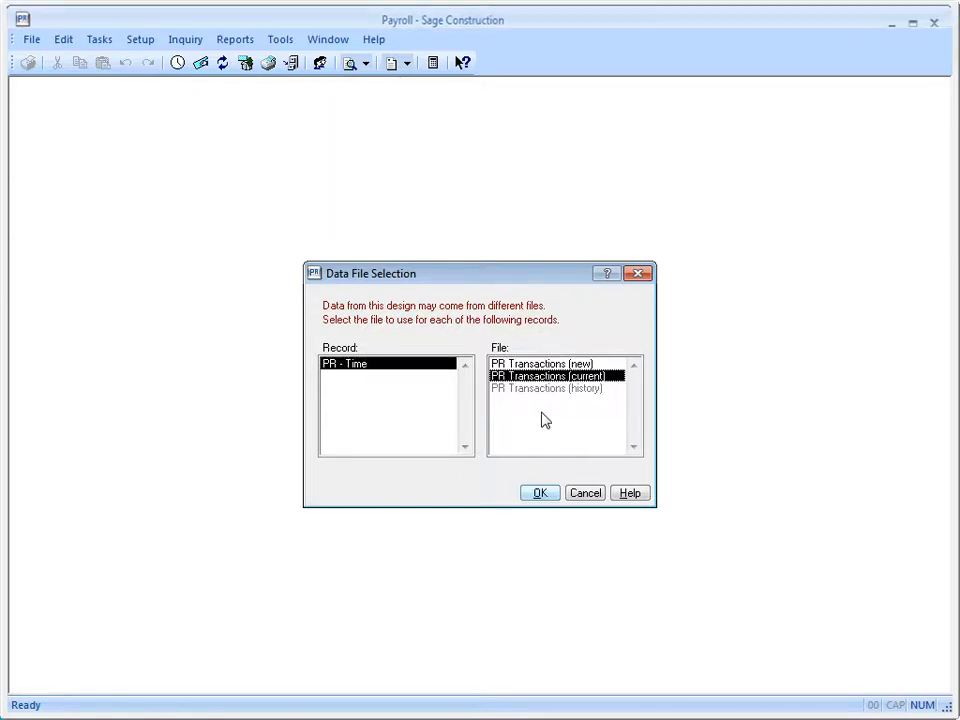
click(540, 493)
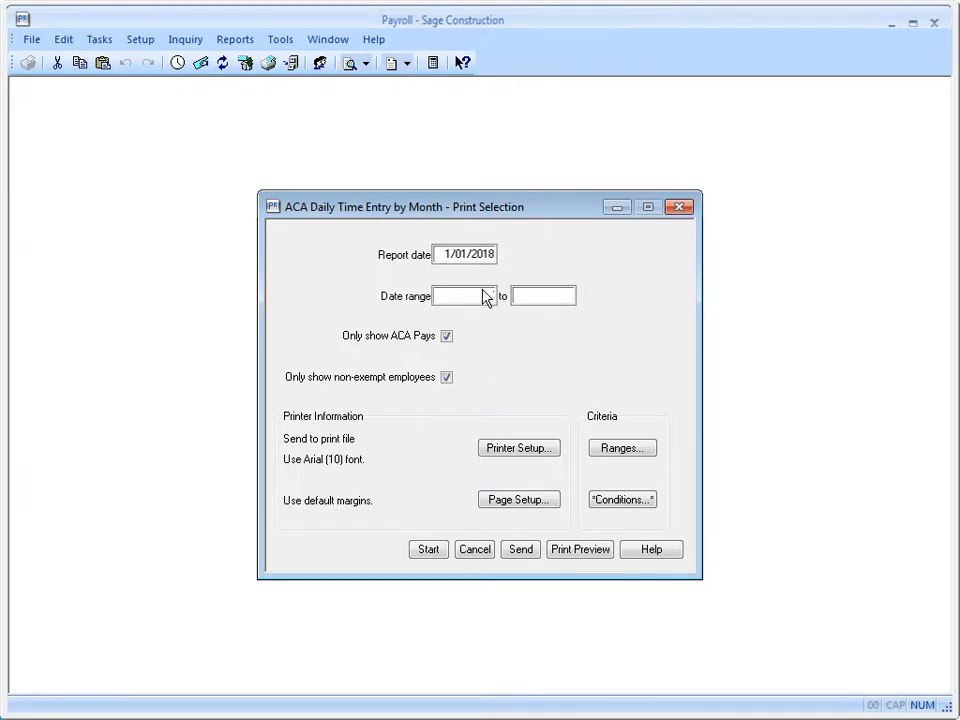
Preview the daily time entry report for the date range 1/01/2017 to 12/31/2017, and close the report
text(1/01/2017)
click(536, 295)
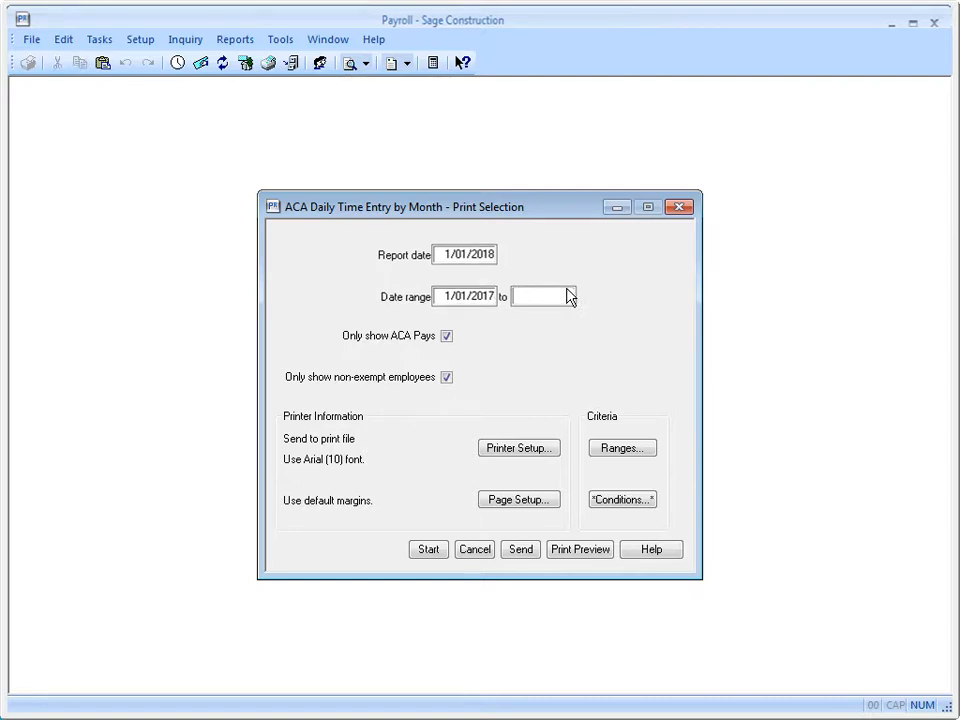
text(12/31/2017)
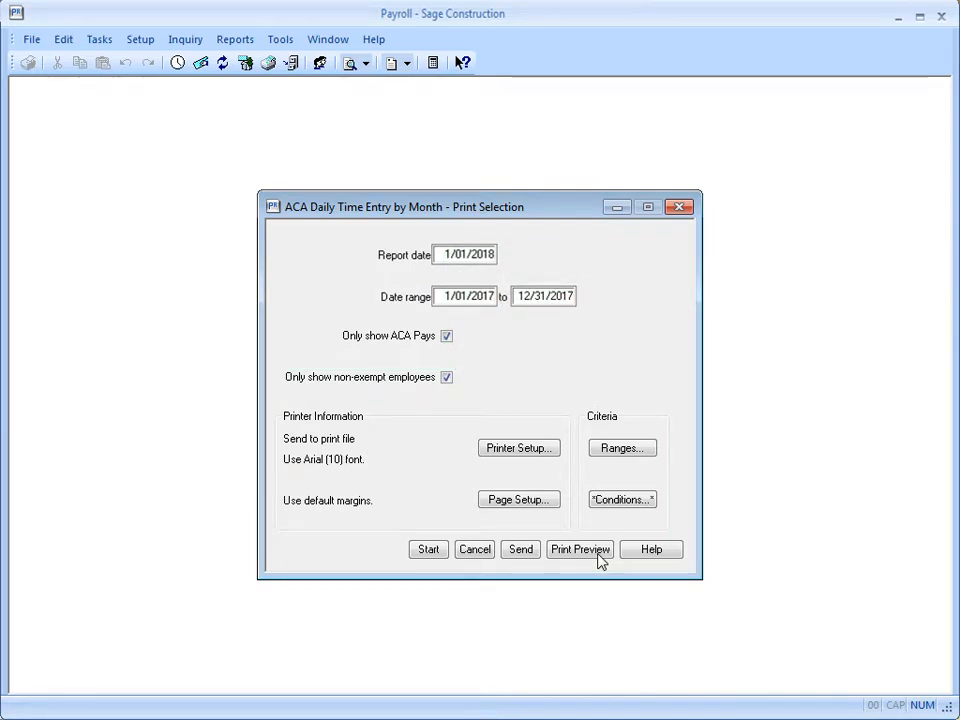
click(600, 560)
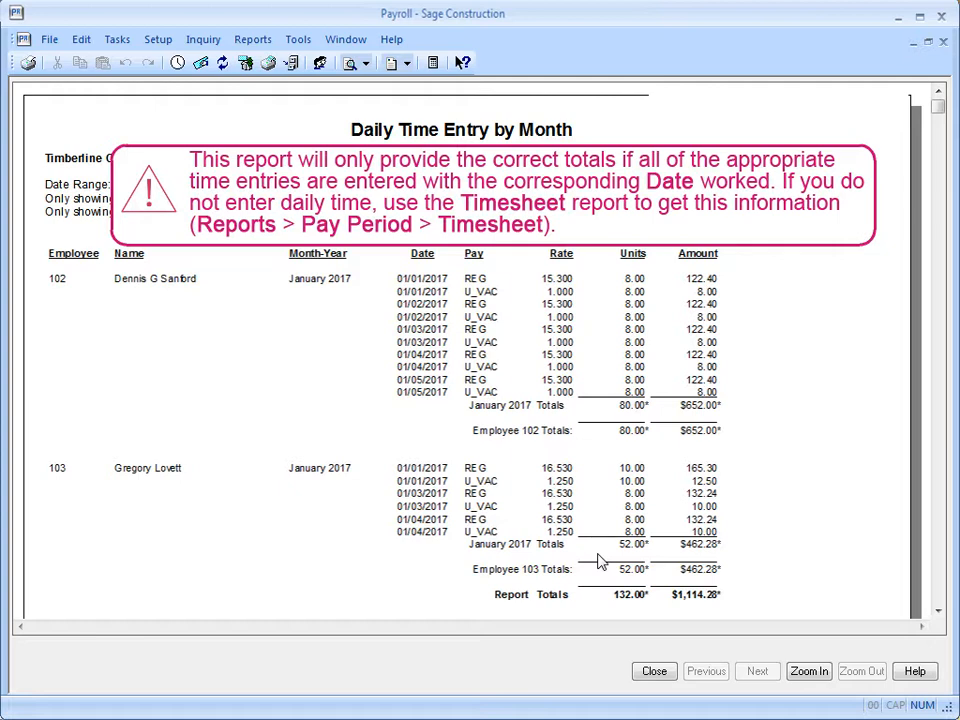
click(658, 678)
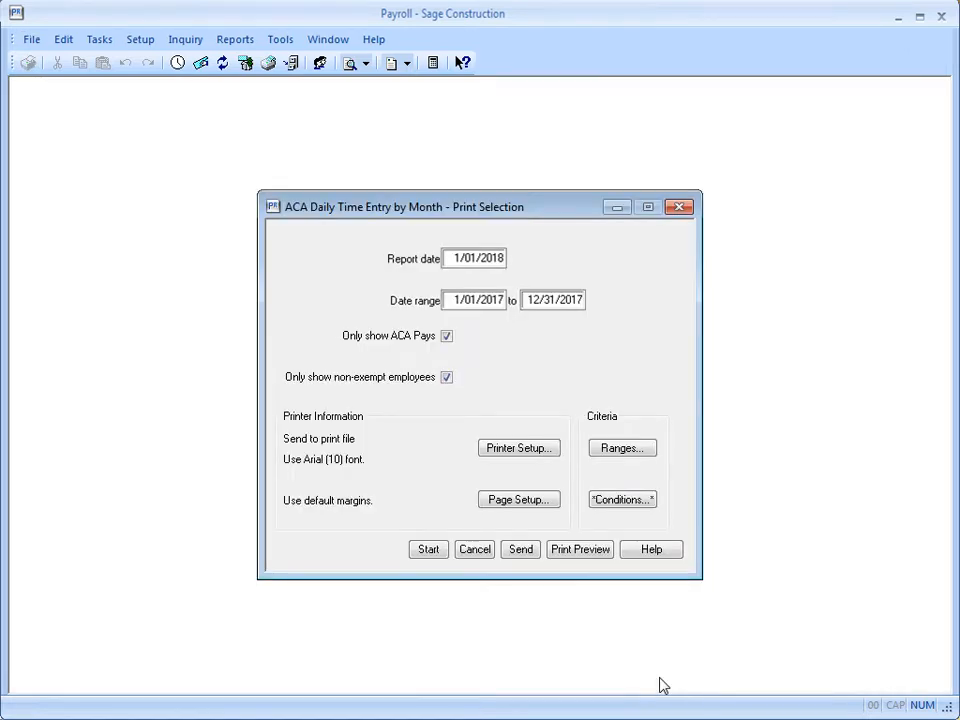
click(482, 550)
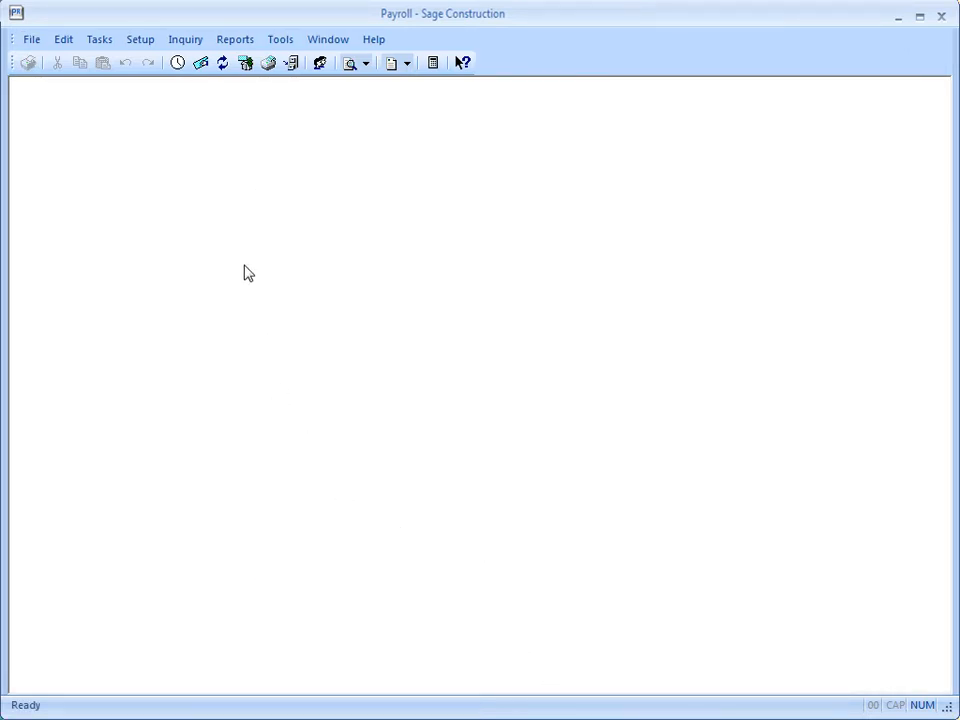
Open the pay period Time Sheet report using the PR Transactions (current) data file
click(231, 40)
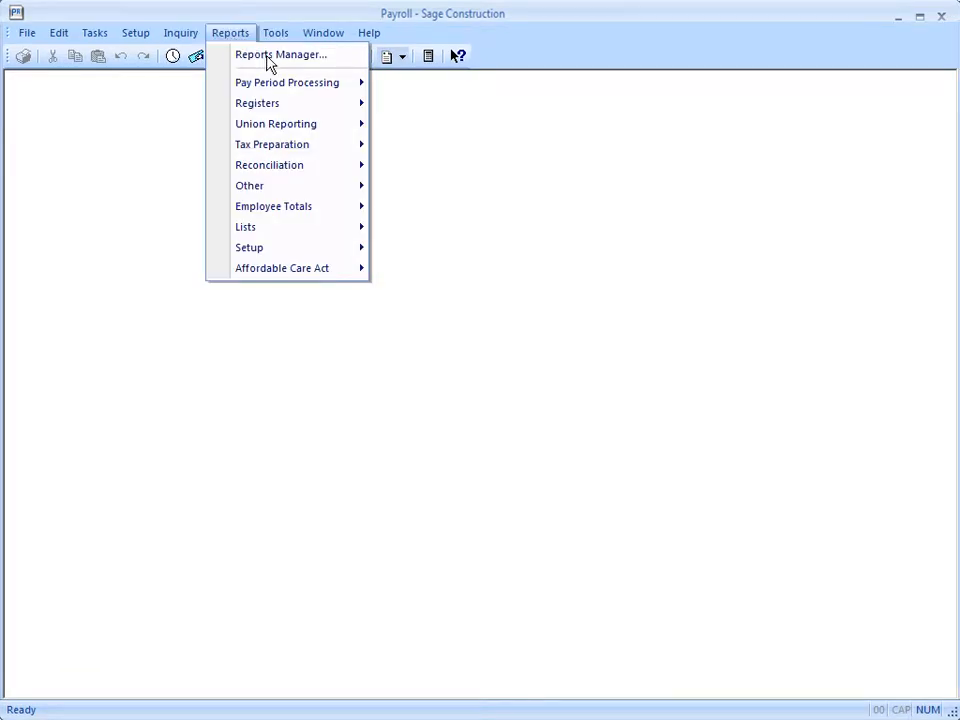
mouse_move(274, 86)
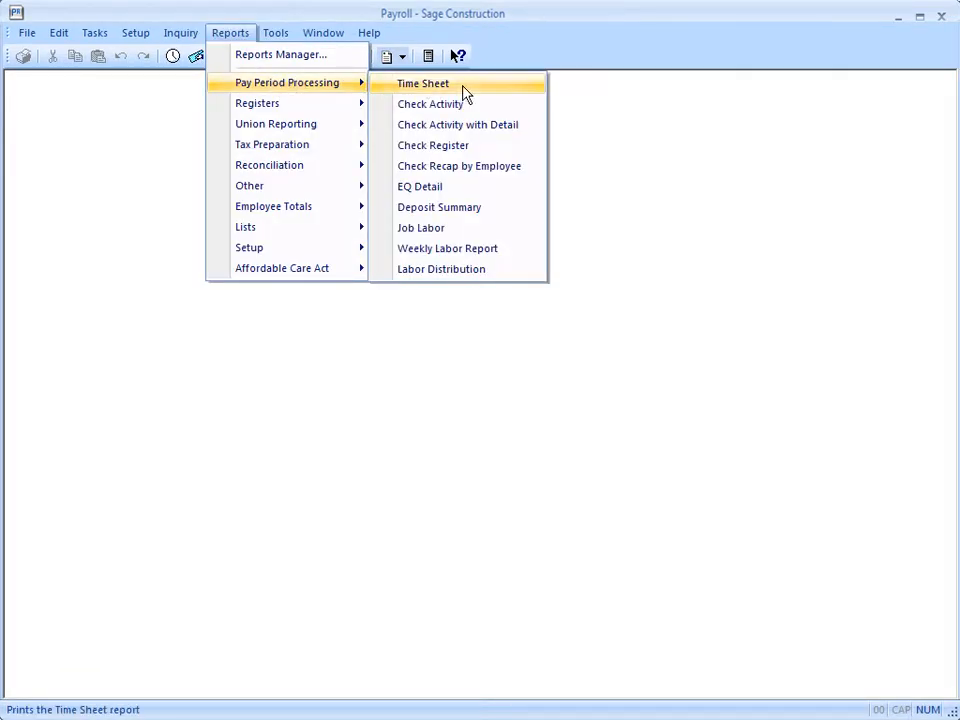
click(463, 88)
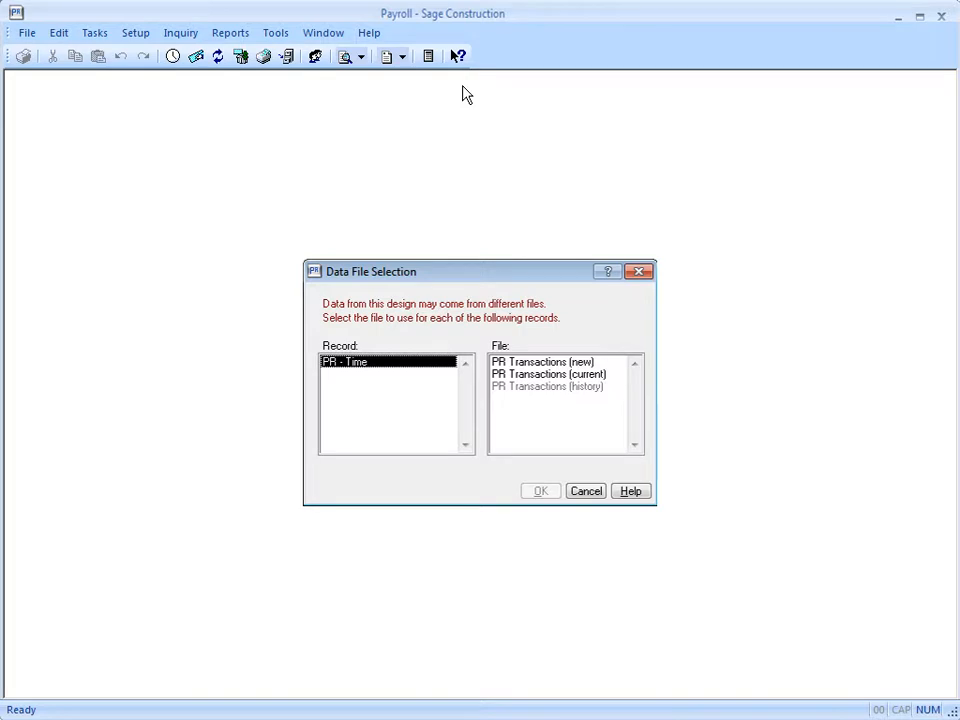
click(551, 376)
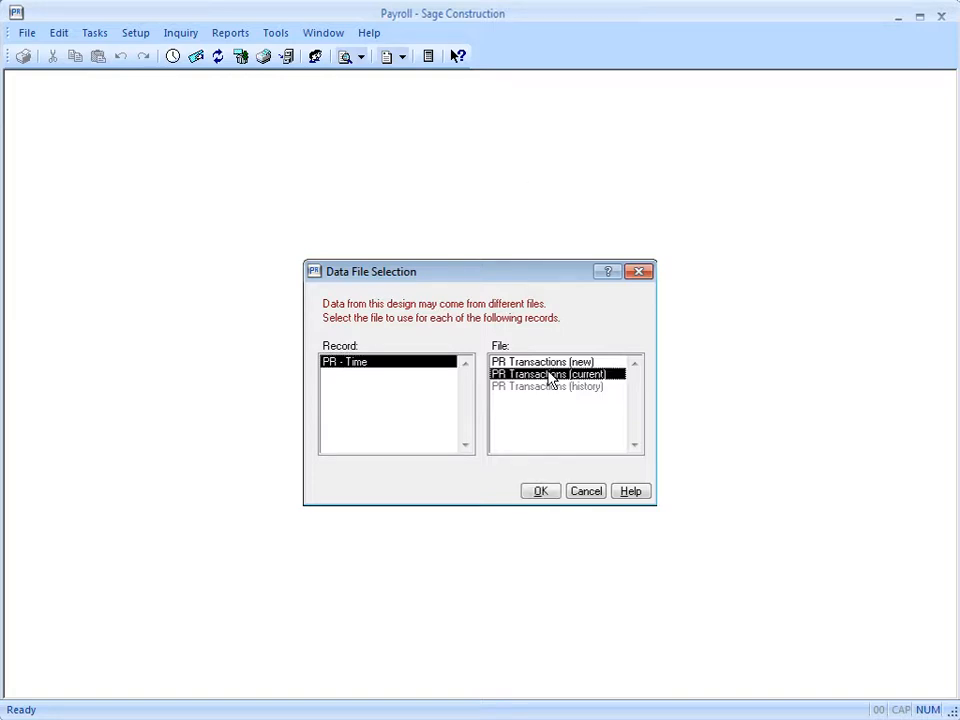
click(540, 492)
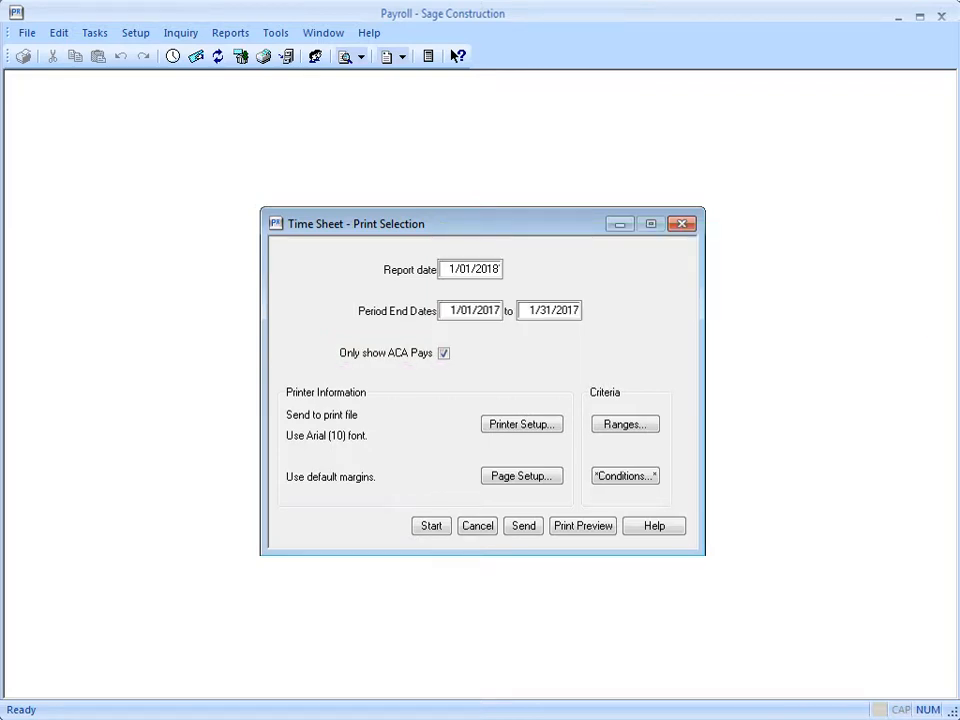
Preview the Time Sheet report for period end dates 1/01/2017 to 1/31/2017 with only ACA pays shown, and close the report
click(588, 527)
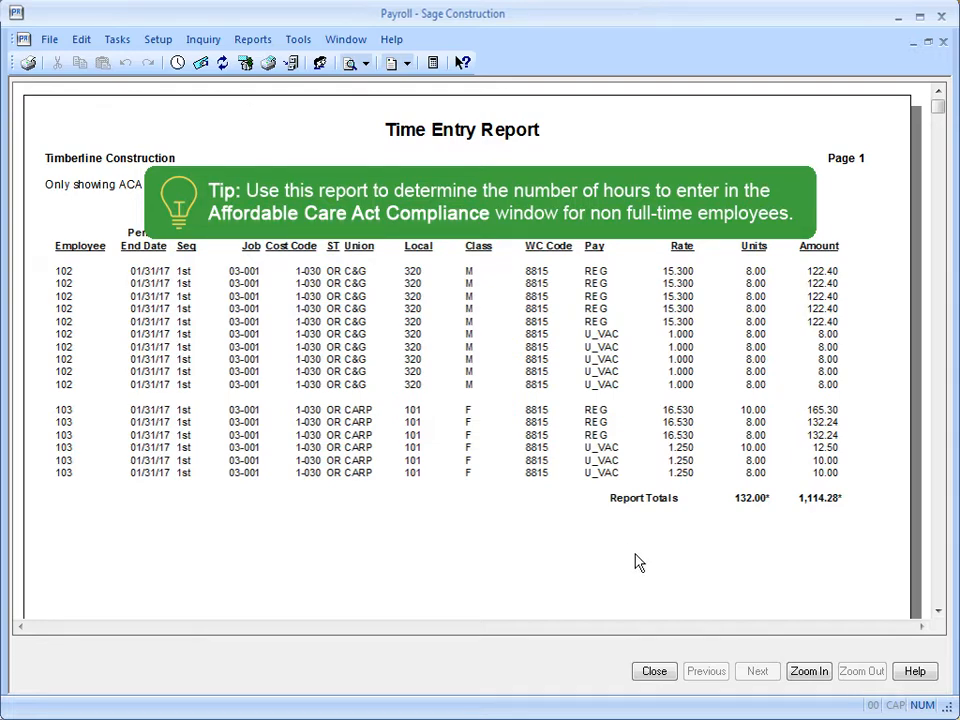
click(654, 671)
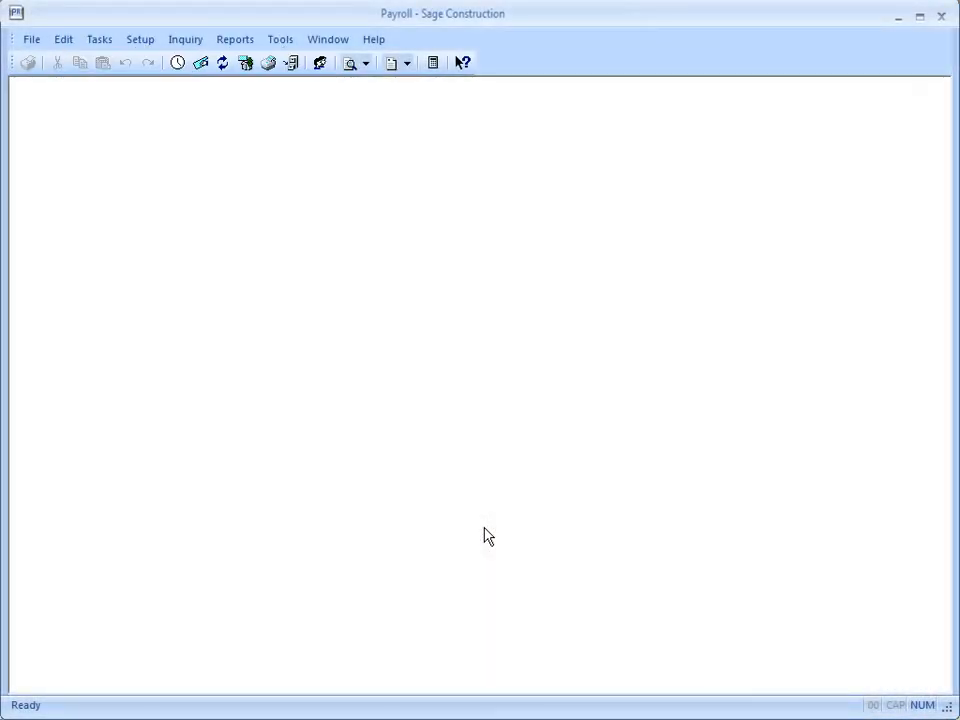
Preview the ACA Hours Allocated report for payroll year 2017 excluding full-time employees, and close the report
click(233, 40)
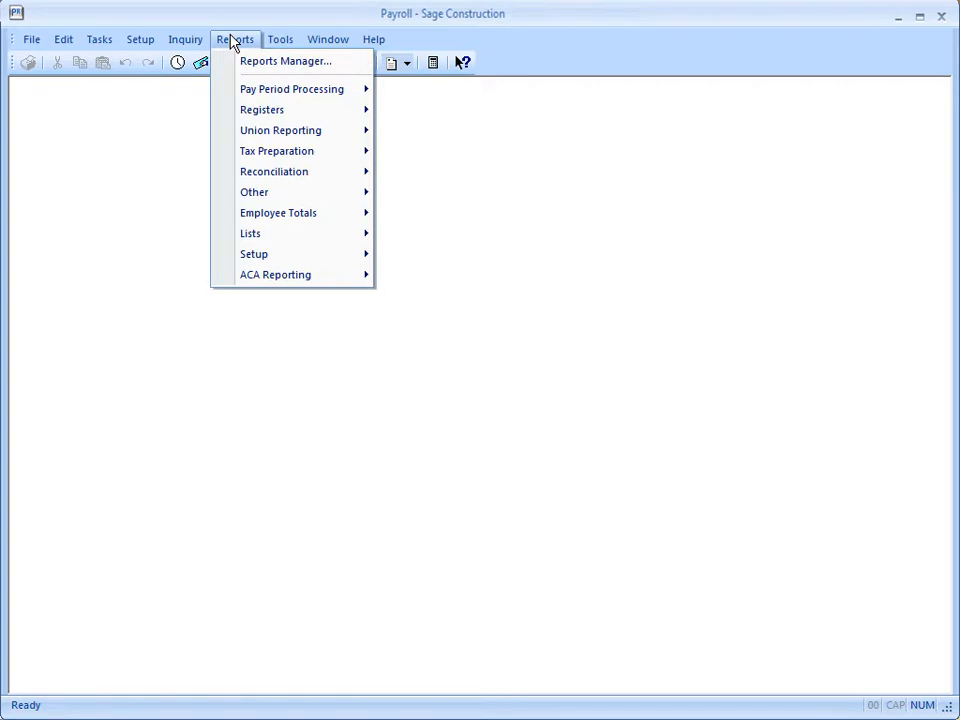
mouse_move(330, 276)
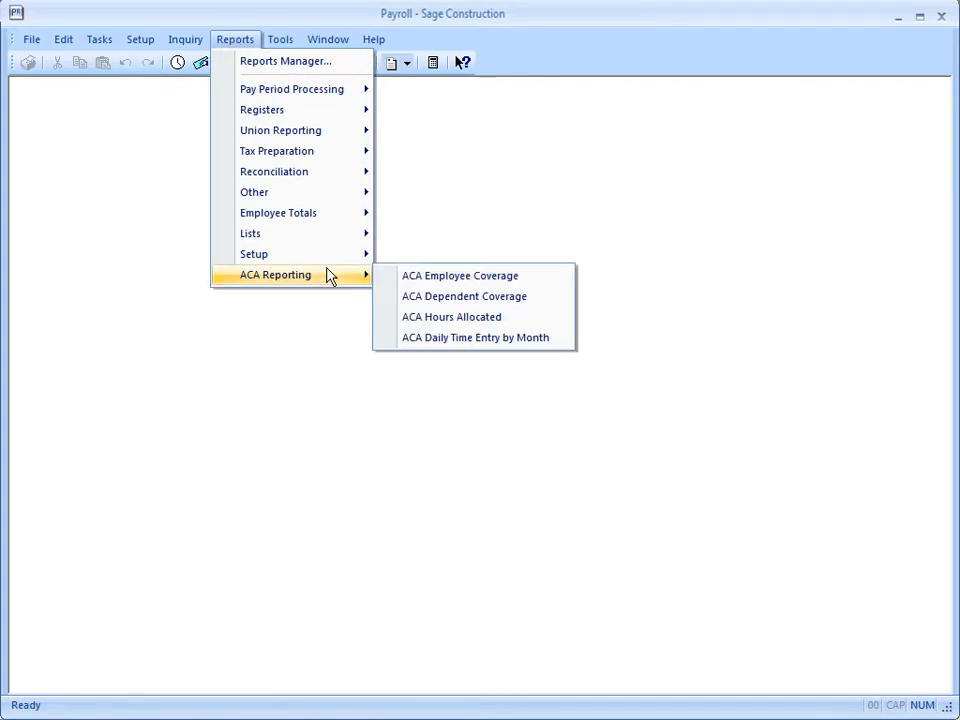
click(499, 316)
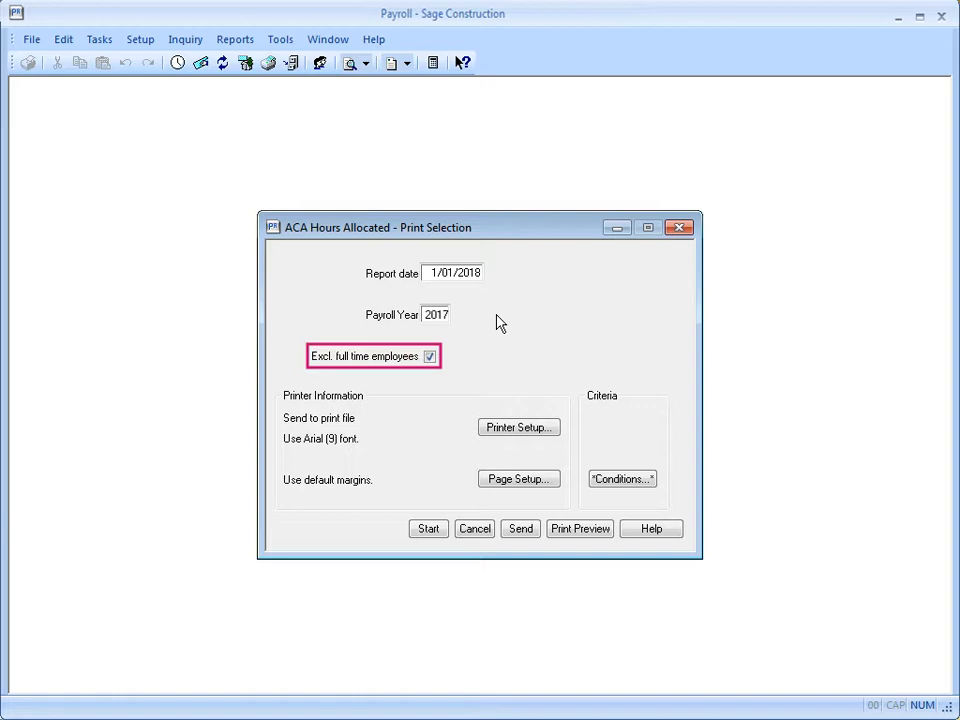
click(598, 526)
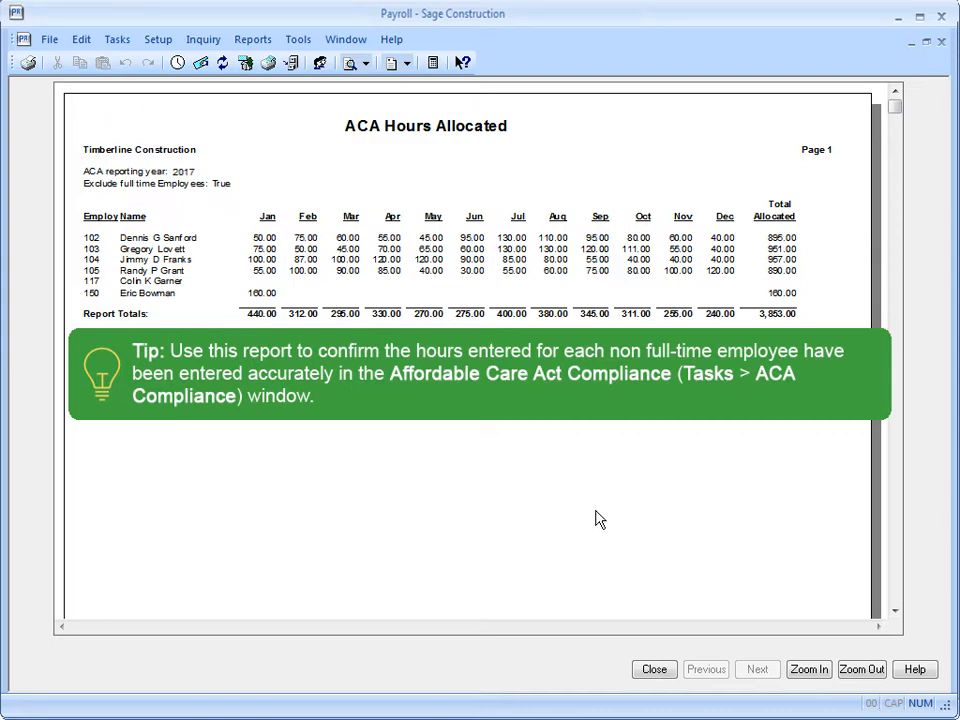
click(658, 671)
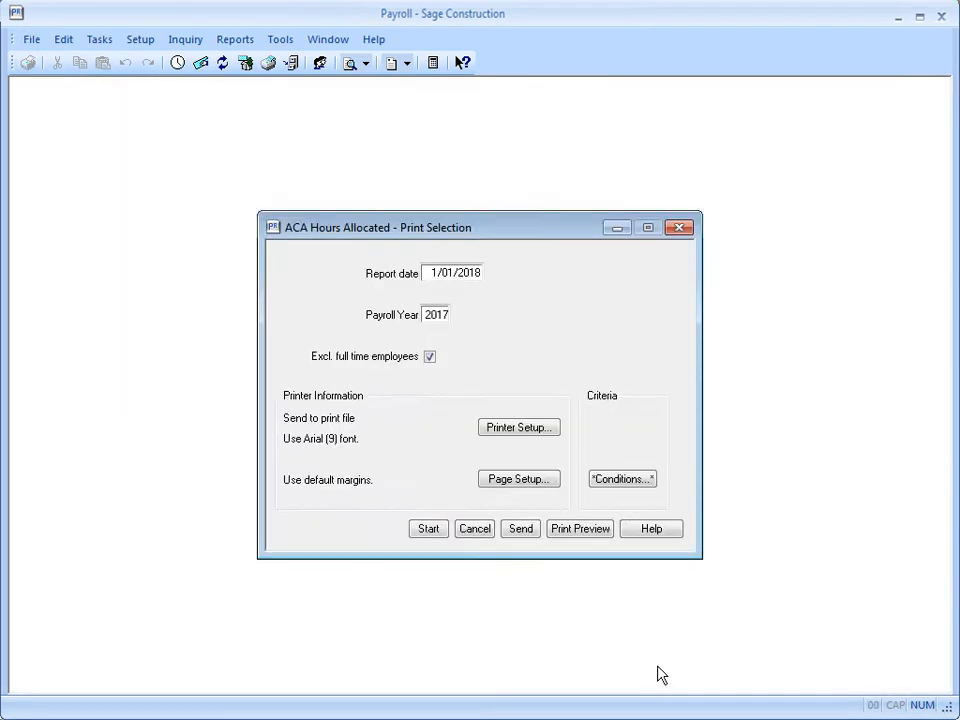